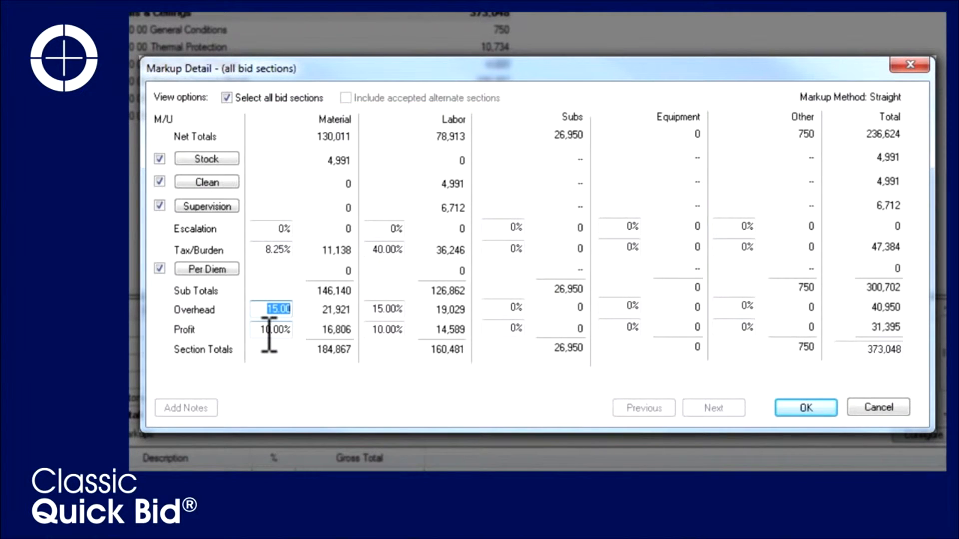
Set the profit markup to 12% for both material and labor across all bid sections
{"action": "left_click", "coordinate": [264, 330]}
{"action": "type", "text": "12"}
{"action": "key", "text": "Tab"}
{"action": "type", "text": "12"}
{"action": "key", "text": "Tab"}
Try entering 350,000 and 340,000 as the target section total to back-calculate the profit percentage
{"action": "left_click", "coordinate": [861, 349]}
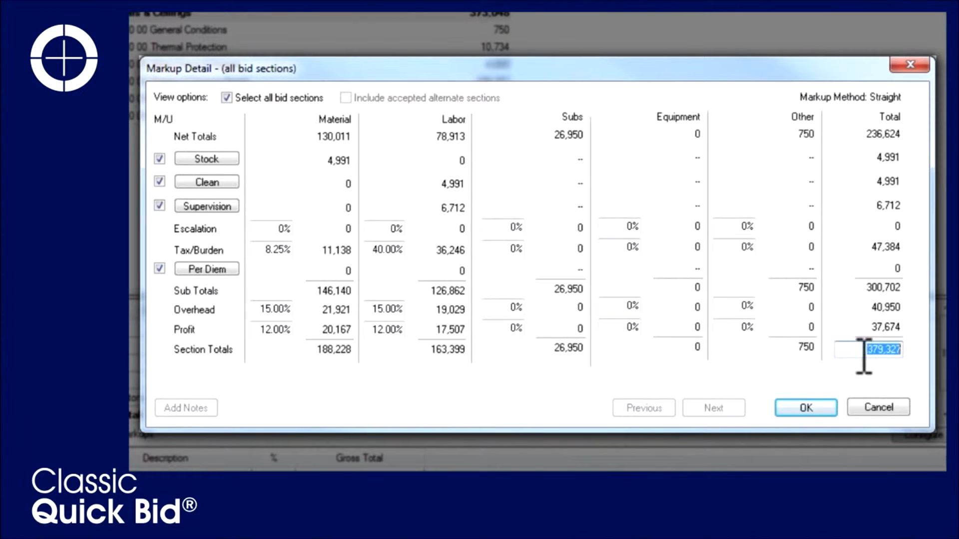
{"action": "type", "text": "350,000"}
{"action": "key", "text": "Tab"}
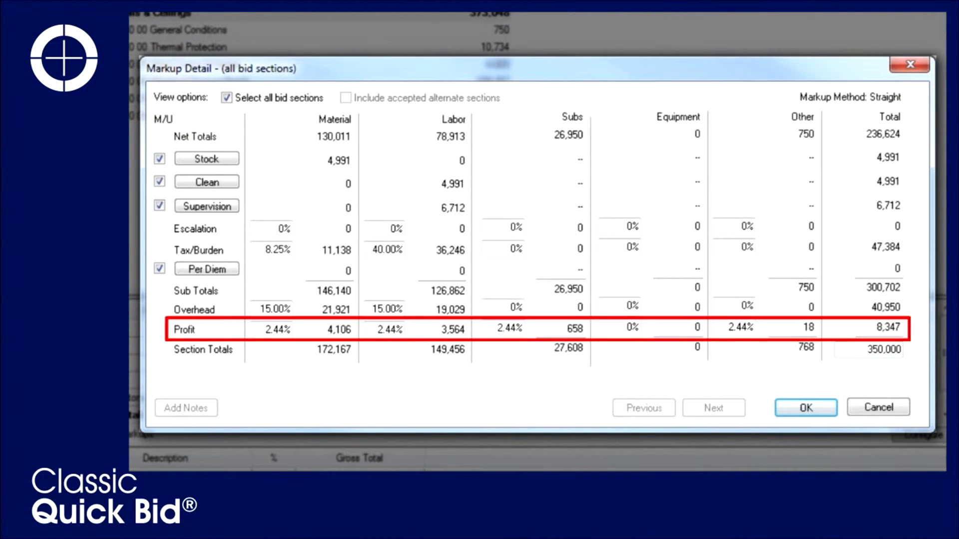
{"action": "left_click", "coordinate": [851, 350]}
{"action": "type", "text": "340000"}
{"action": "key", "text": "Tab"}
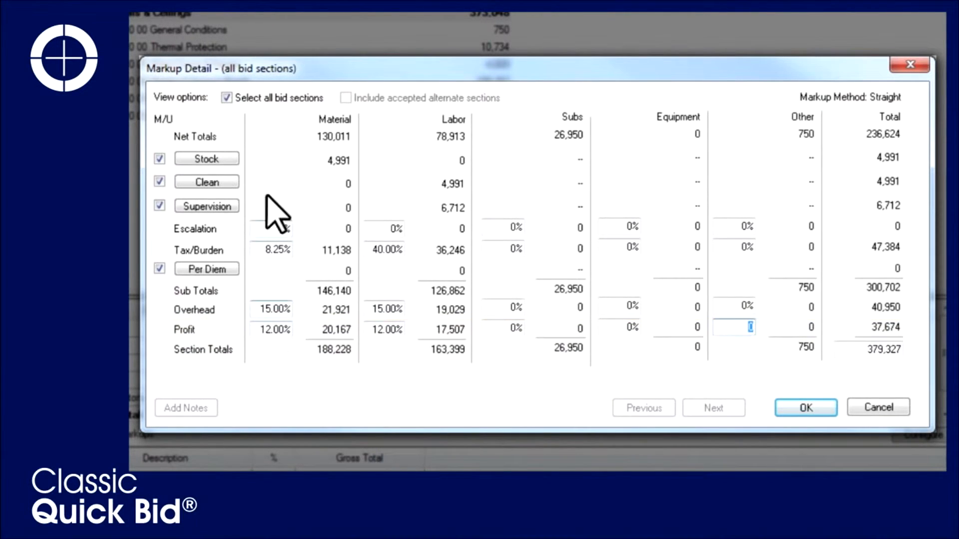
Switch from all bid sections to individual sections and advance to 07 20 00 Thermal Protection
{"action": "left_click", "coordinate": [226, 98]}
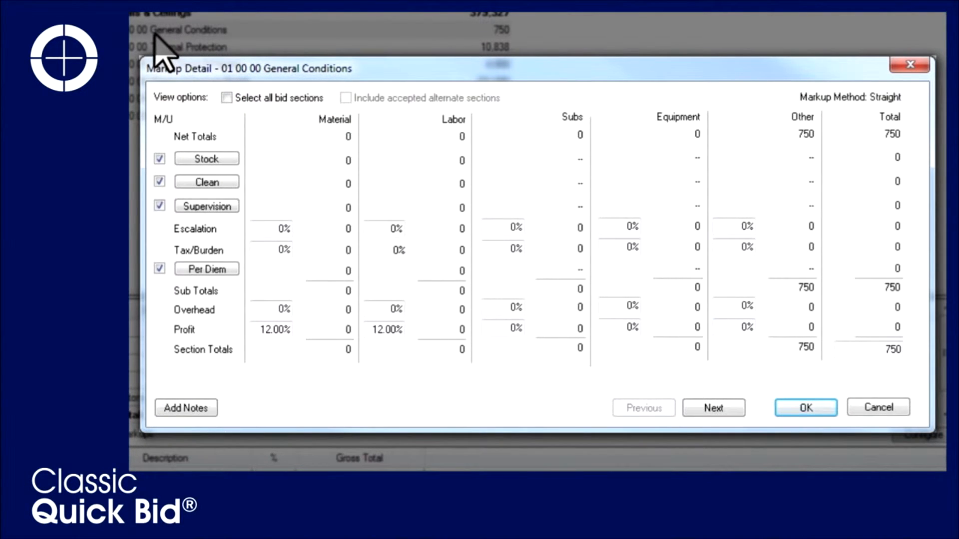
{"action": "left_click", "coordinate": [731, 415]}
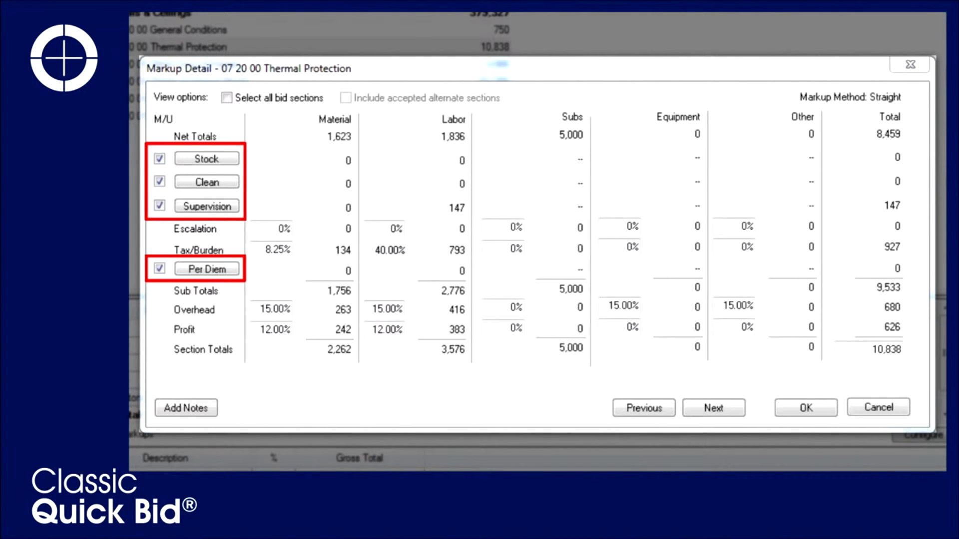
Open the Stock indirect expense for Thermal Protection and set its calculation method to Material Cost
{"action": "left_click", "coordinate": [203, 159]}
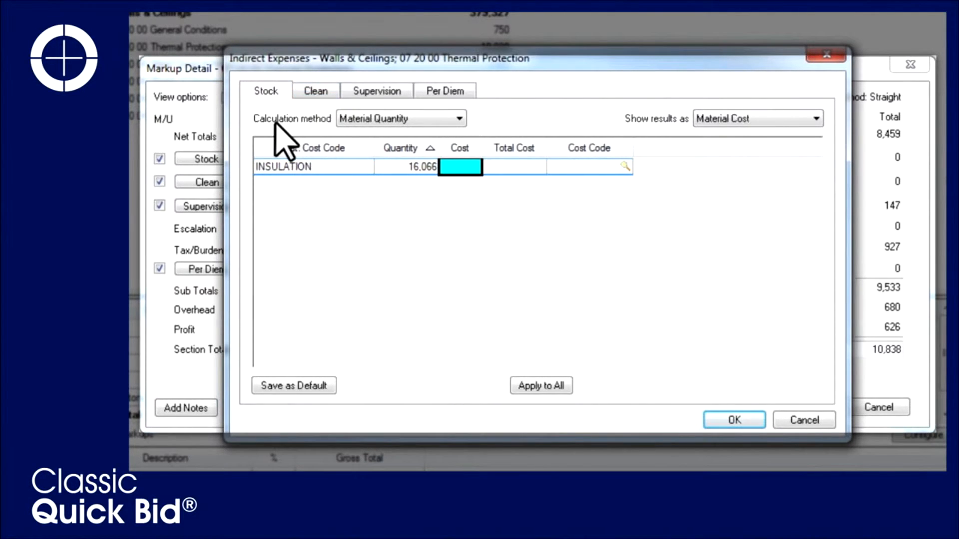
{"action": "left_click", "coordinate": [462, 121]}
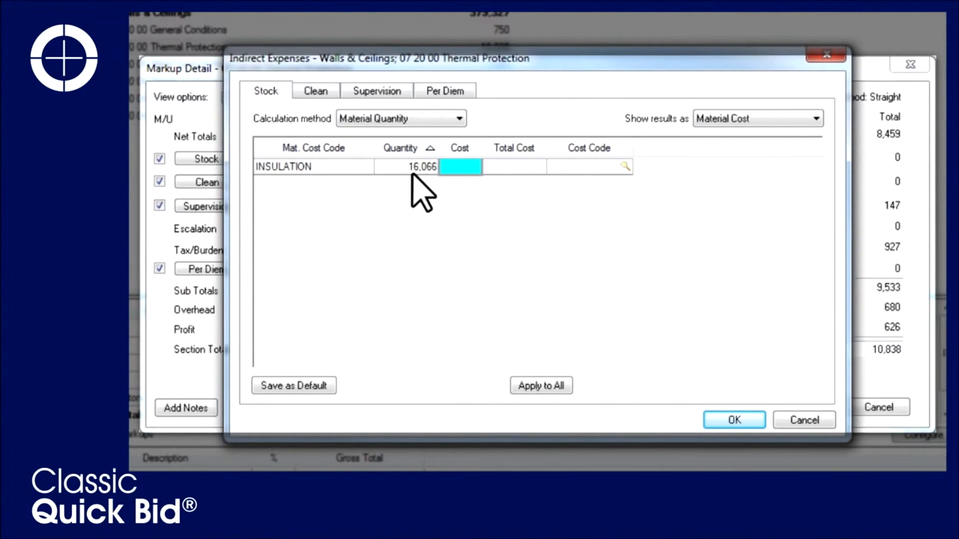
{"action": "left_click", "coordinate": [458, 118]}
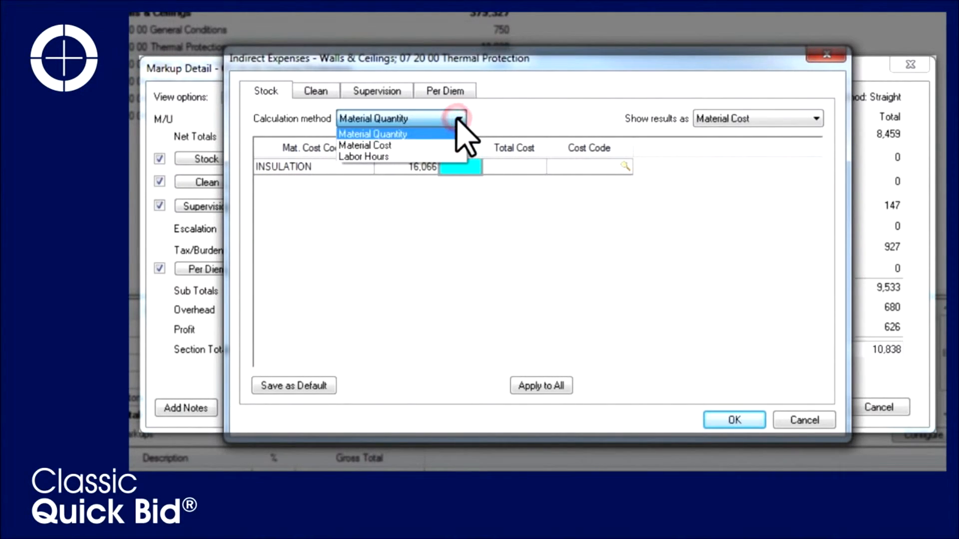
{"action": "left_click", "coordinate": [419, 145]}
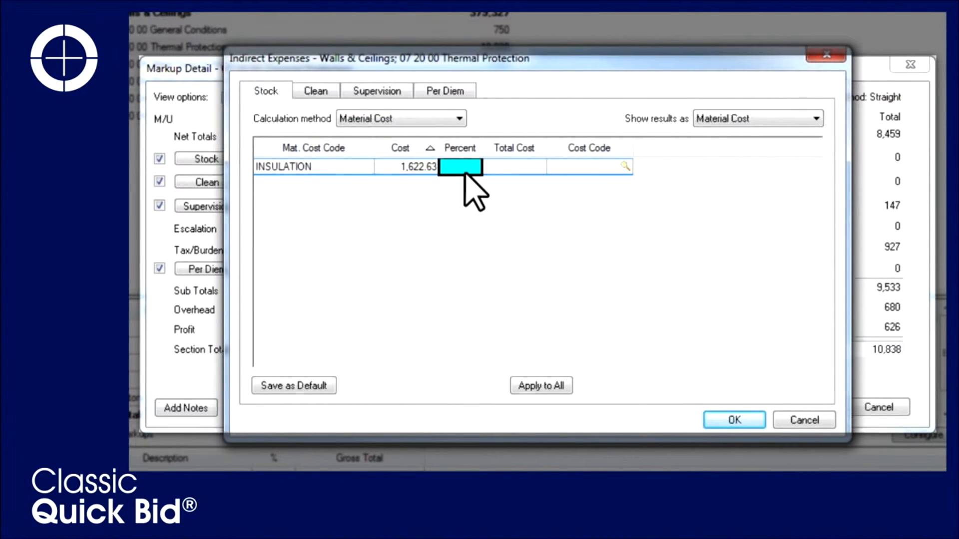
{"action": "left_click", "coordinate": [458, 119]}
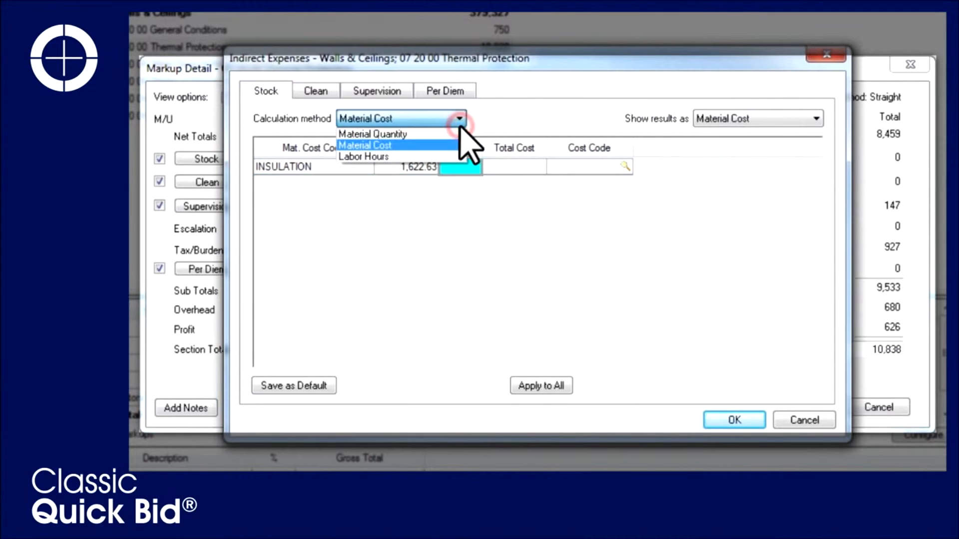
{"action": "left_click", "coordinate": [420, 157]}
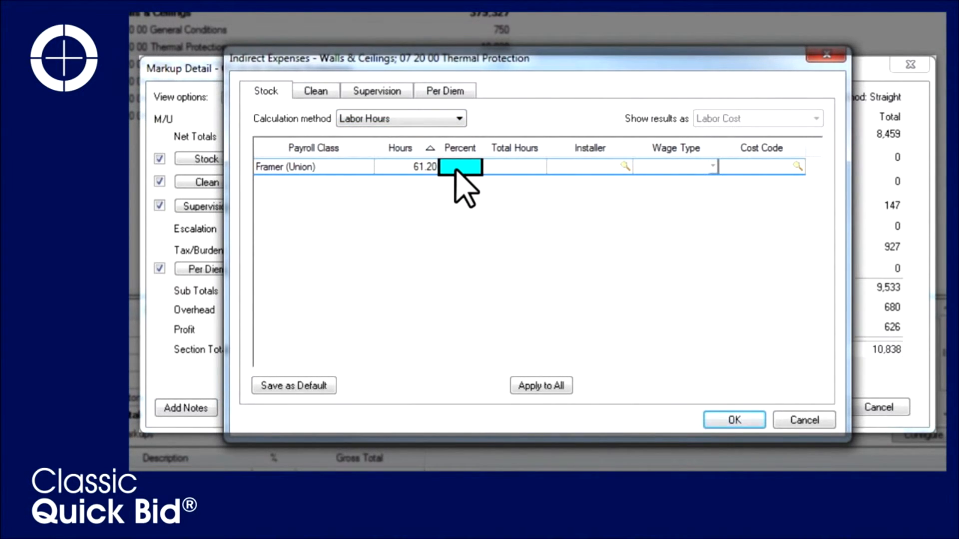
{"action": "left_click", "coordinate": [458, 119]}
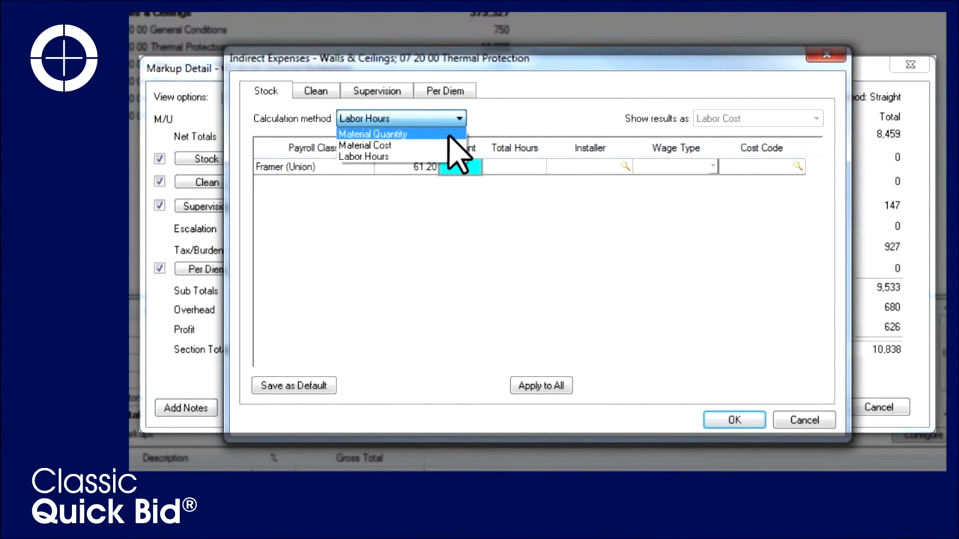
{"action": "left_click", "coordinate": [450, 146]}
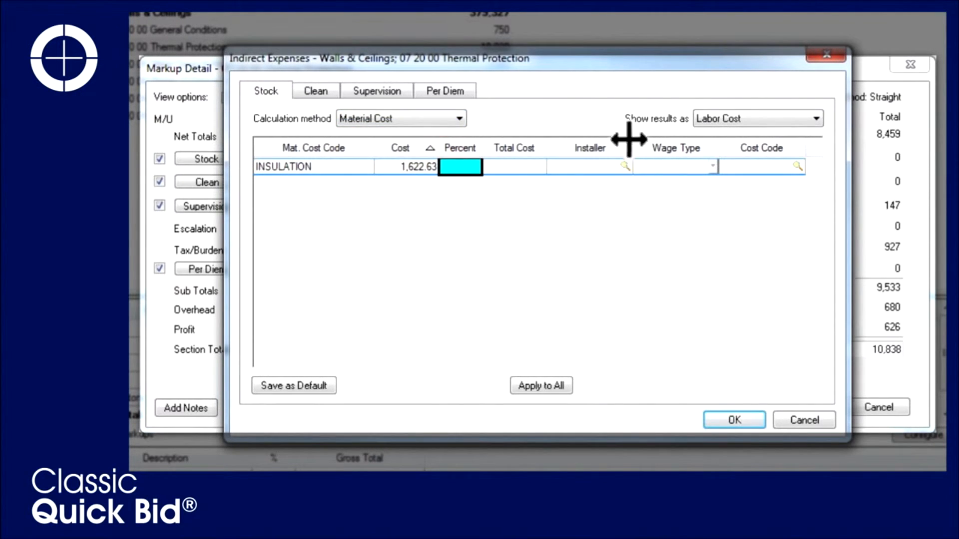
Show stock results as Labor Cost and set the insulation stock percent to 5%
{"action": "left_click", "coordinate": [816, 120]}
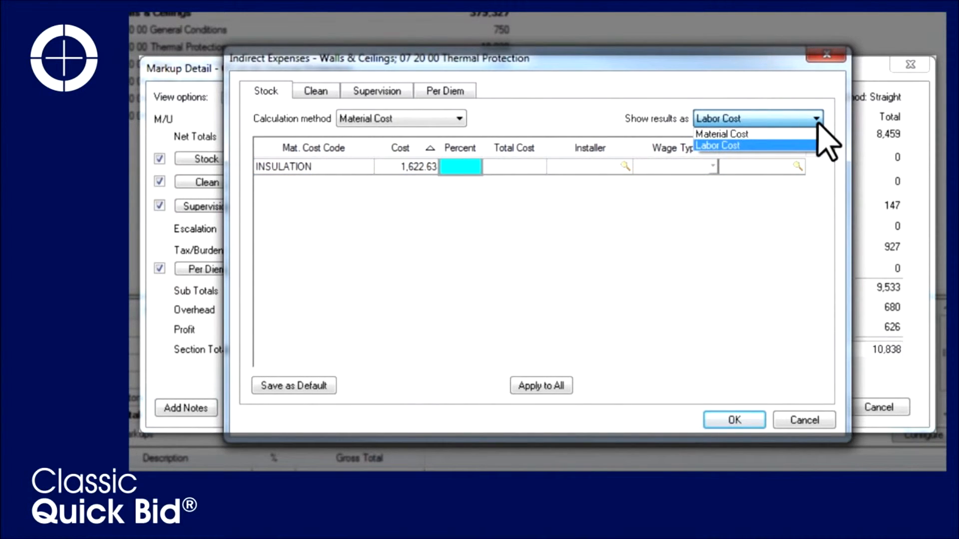
{"action": "left_click", "coordinate": [818, 125]}
{"action": "left_click", "coordinate": [465, 167]}
{"action": "type", "text": "5"}
{"action": "key", "text": "Tab"}
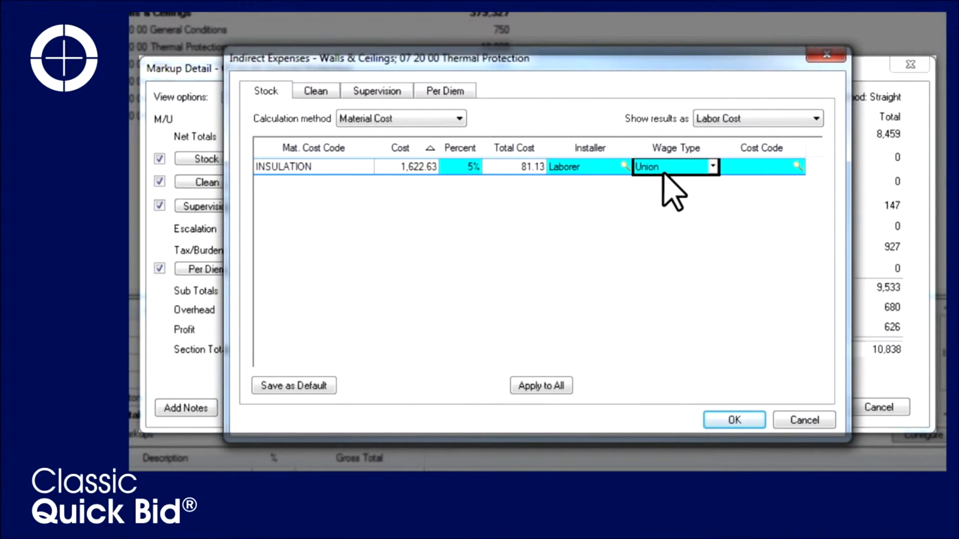
Look up labor cost codes starting with 900 and assign 902 Stocking to the insulation line
{"action": "left_click", "coordinate": [797, 167]}
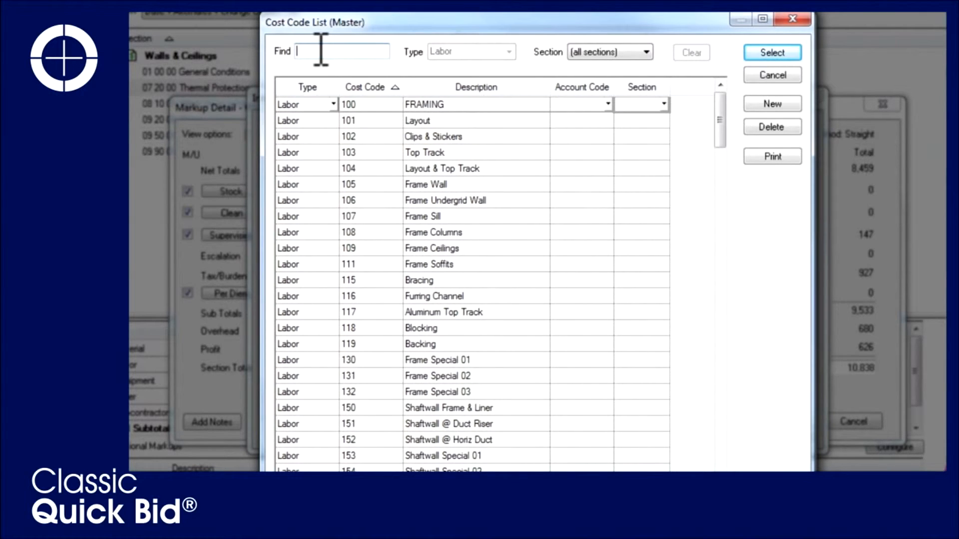
{"action": "type", "text": "900"}
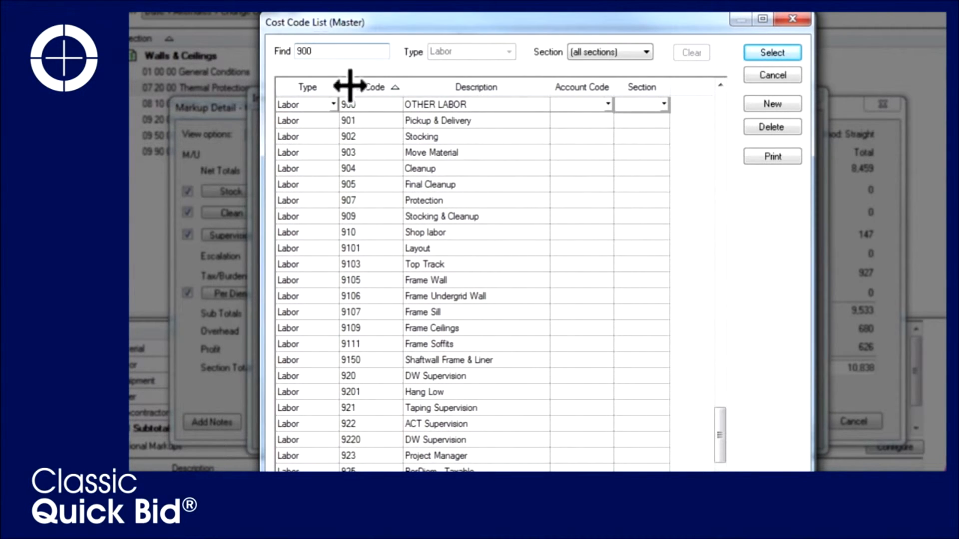
{"action": "left_click", "coordinate": [425, 136]}
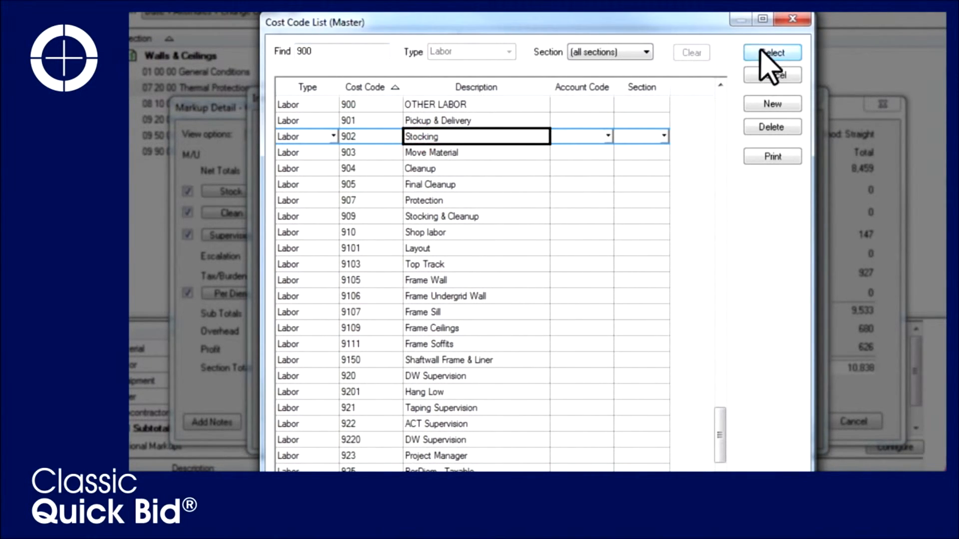
{"action": "left_click", "coordinate": [769, 53]}
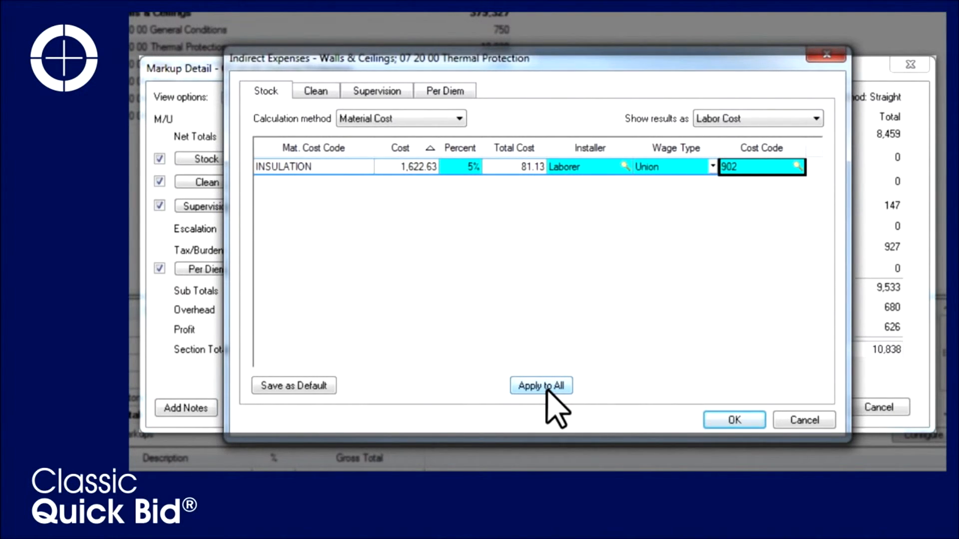
Save the stock settings as the default and close the indirect expenses dialog
{"action": "left_click", "coordinate": [467, 167]}
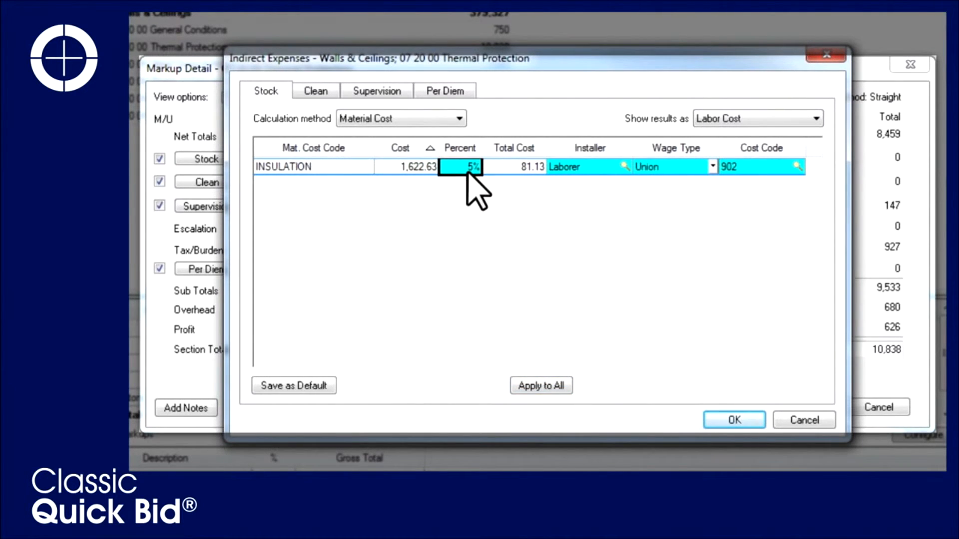
{"action": "left_click", "coordinate": [321, 386]}
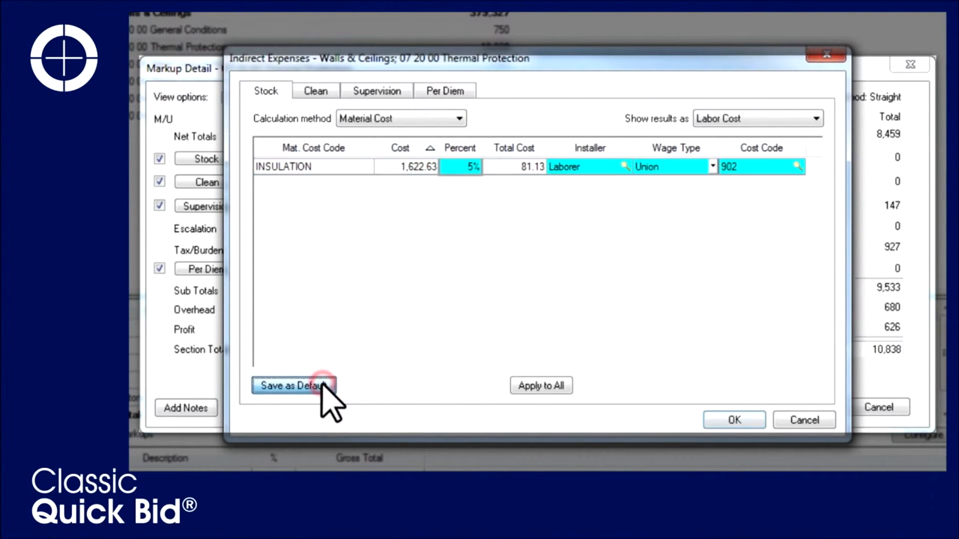
{"action": "left_click", "coordinate": [622, 293]}
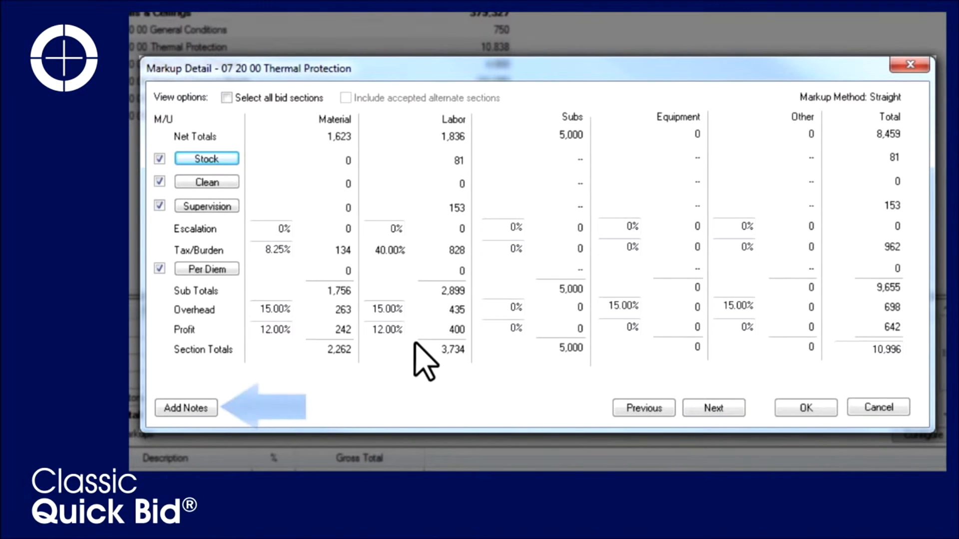
Leave the markup detail and open the configuration for additional markups
{"action": "left_click", "coordinate": [173, 408]}
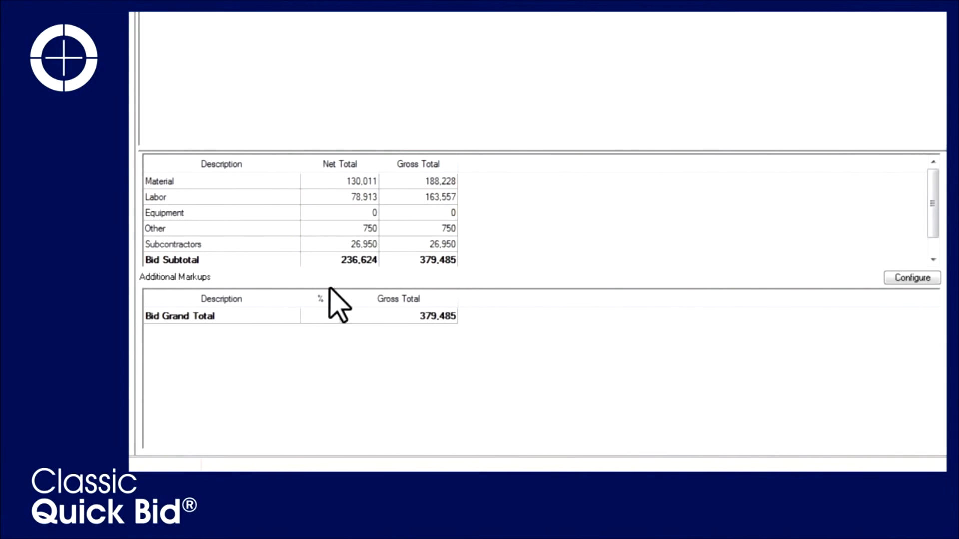
{"action": "left_click", "coordinate": [216, 270]}
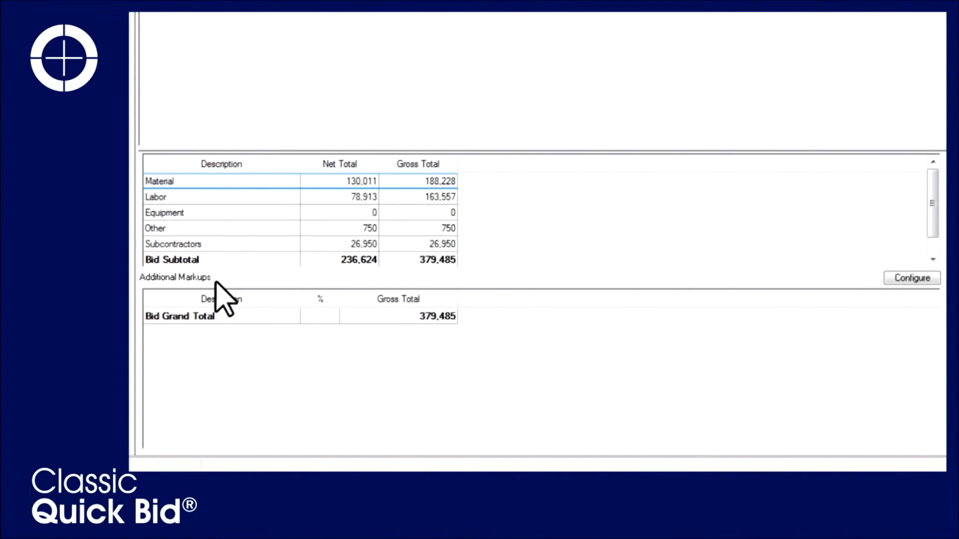
{"action": "left_click", "coordinate": [911, 278]}
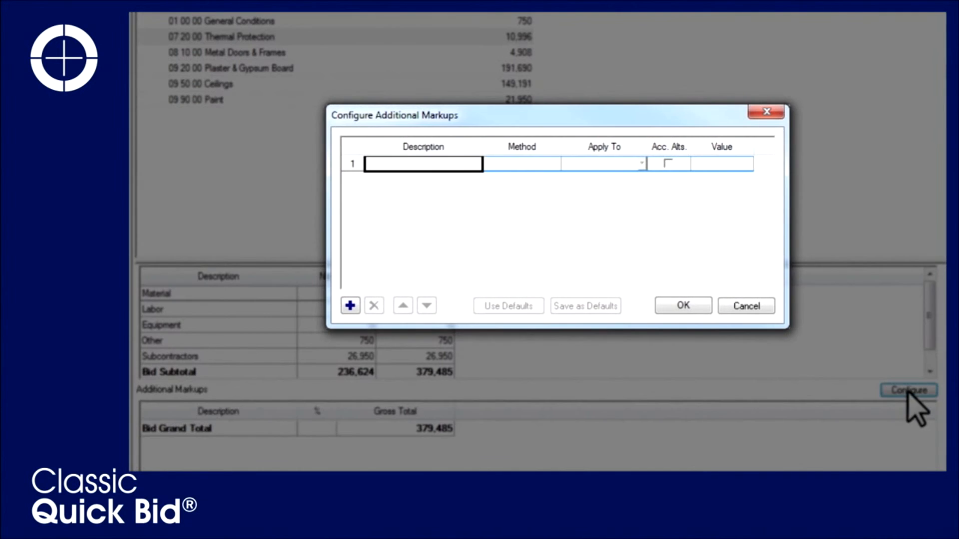
Add a Bond markup using the Percent (Straight) method applied to the Bid Gross Total
{"action": "type", "text": "Bond"}
{"action": "key", "text": "Tab"}
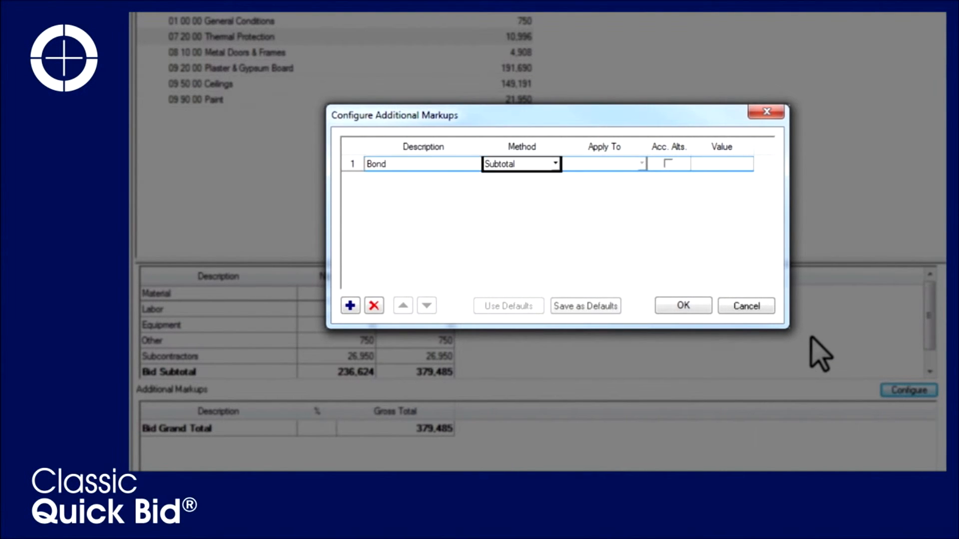
{"action": "left_click", "coordinate": [555, 165]}
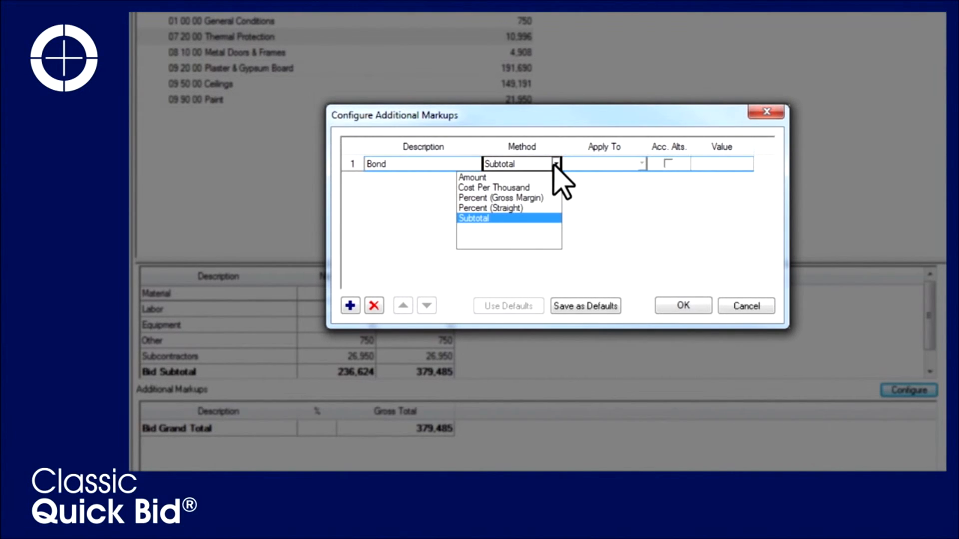
{"action": "left_click", "coordinate": [522, 208]}
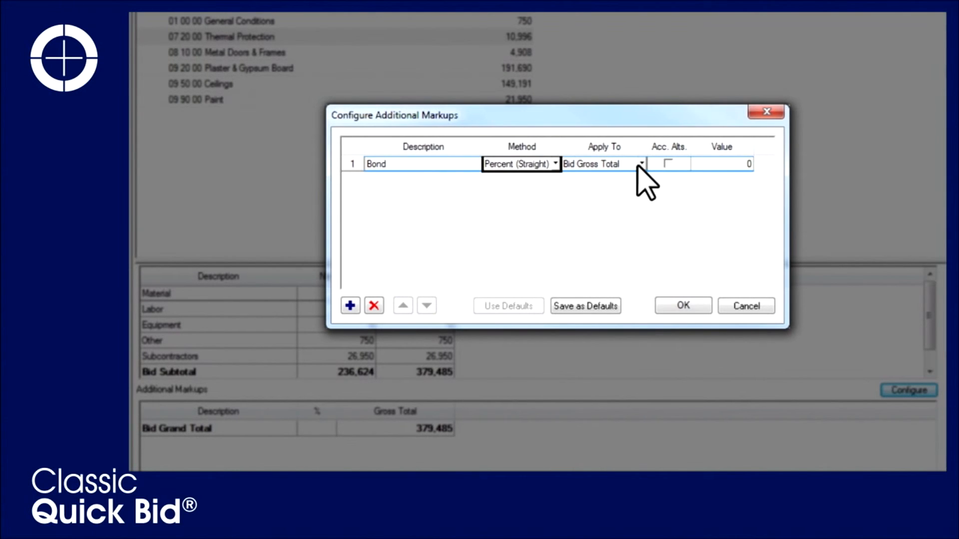
{"action": "left_click", "coordinate": [640, 165]}
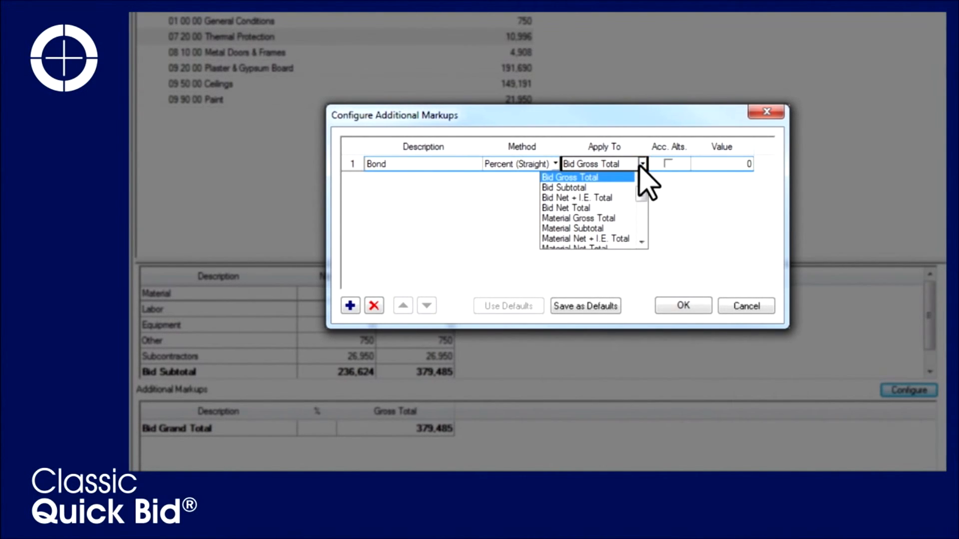
{"action": "left_click", "coordinate": [590, 178]}
Set the Bond value to 7 with accepted alternates included, save it as the default, and confirm
{"action": "left_click", "coordinate": [732, 164]}
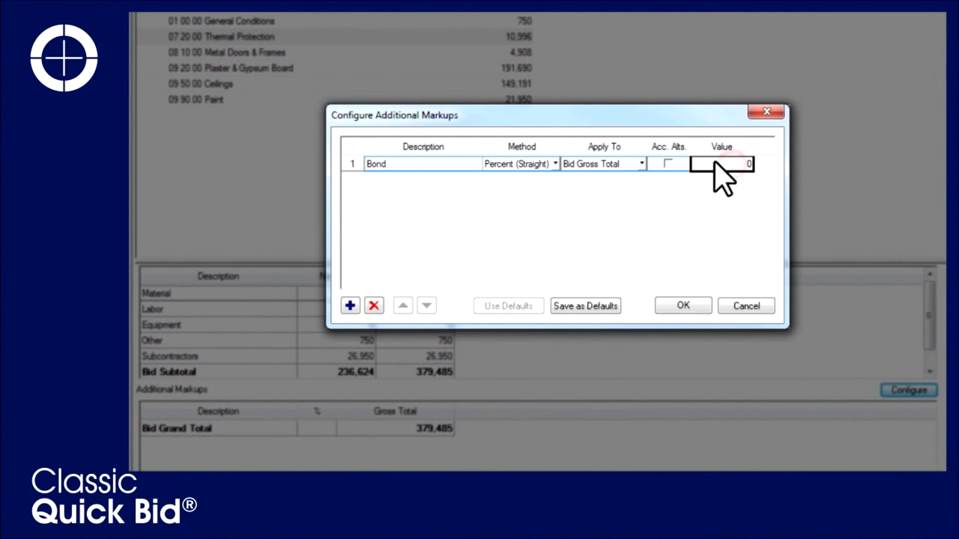
{"action": "left_click", "coordinate": [664, 160]}
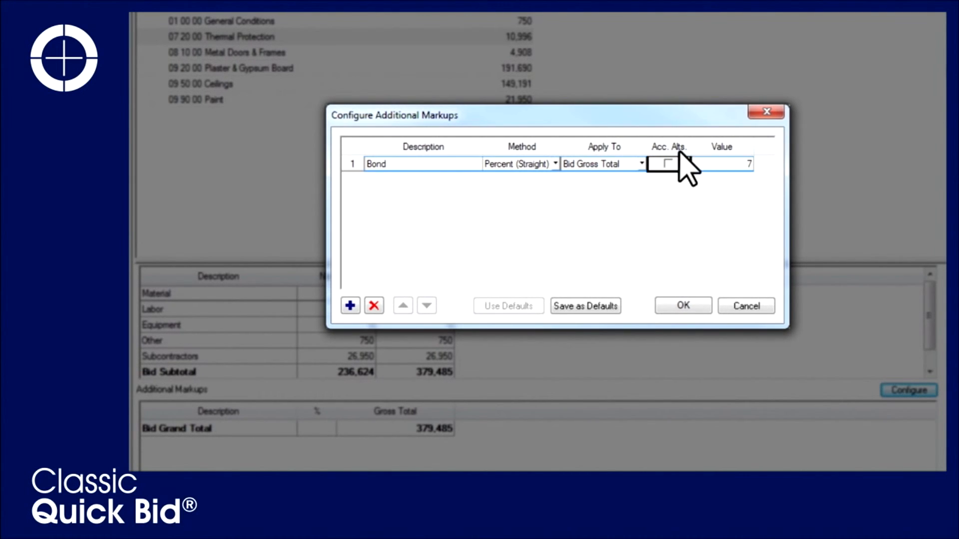
{"action": "left_click", "coordinate": [667, 164]}
{"action": "left_click", "coordinate": [594, 306]}
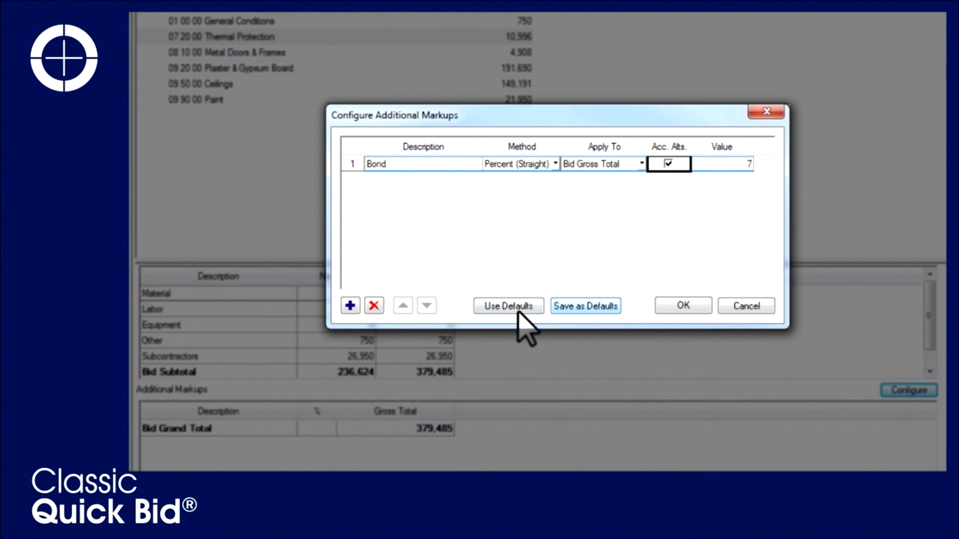
{"action": "left_click", "coordinate": [670, 302]}
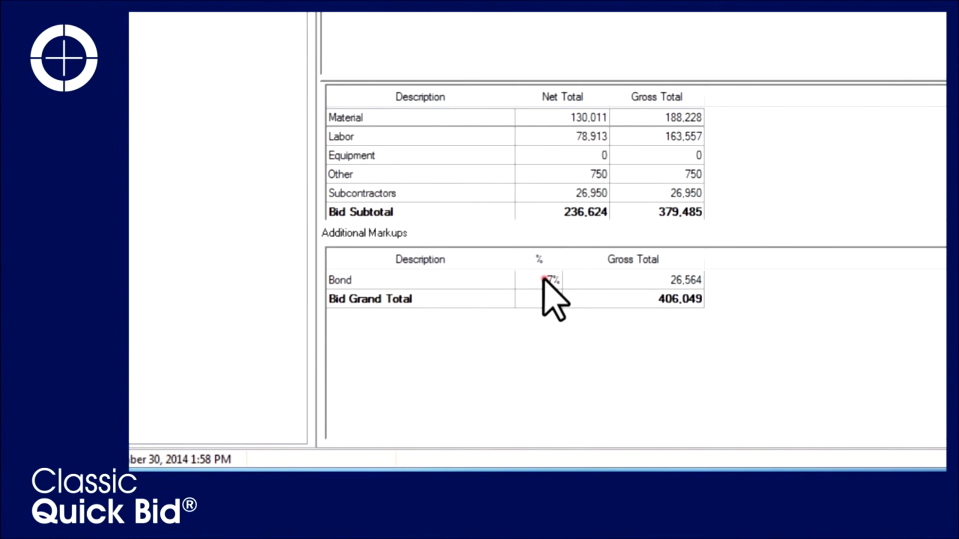
Change the Bond percentage to 8% in the additional markups table
{"action": "left_click", "coordinate": [543, 279]}
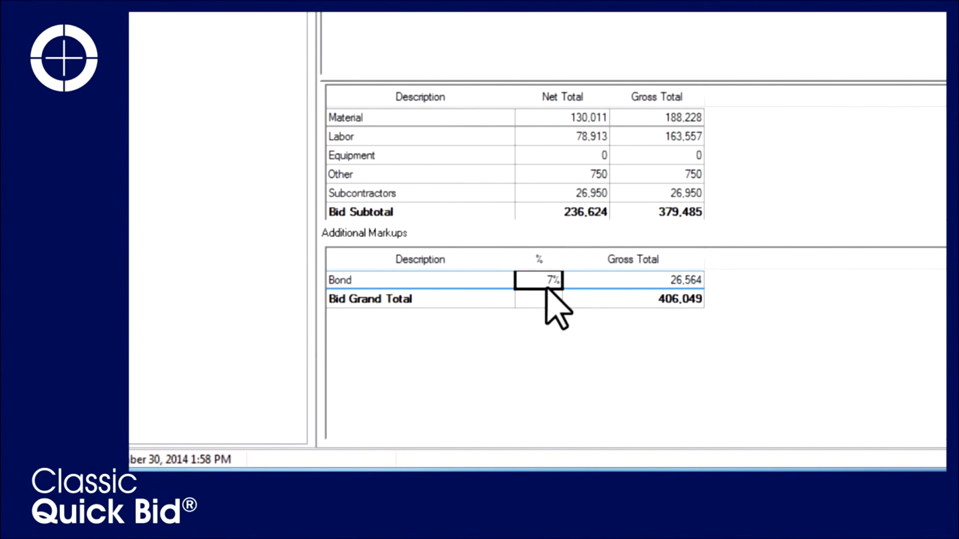
{"action": "key", "text": "Tab"}
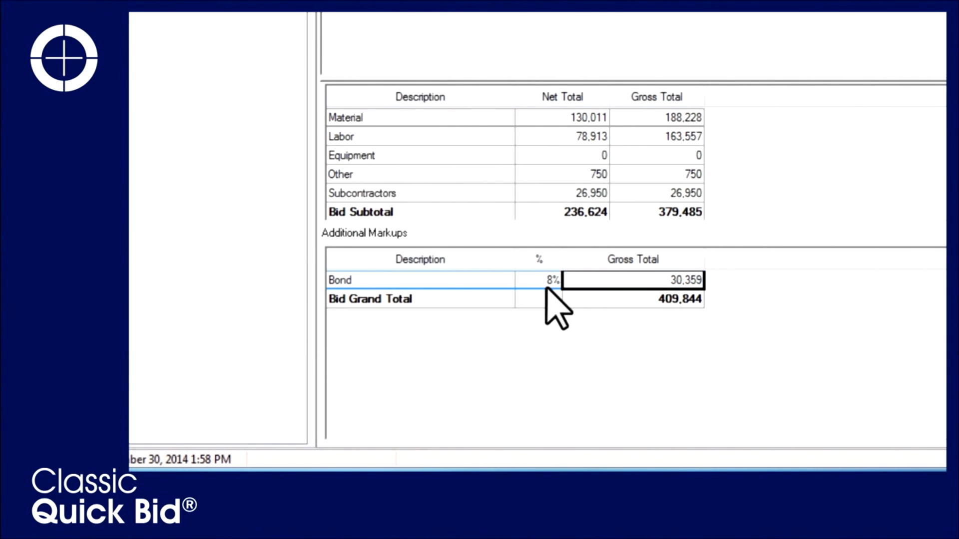